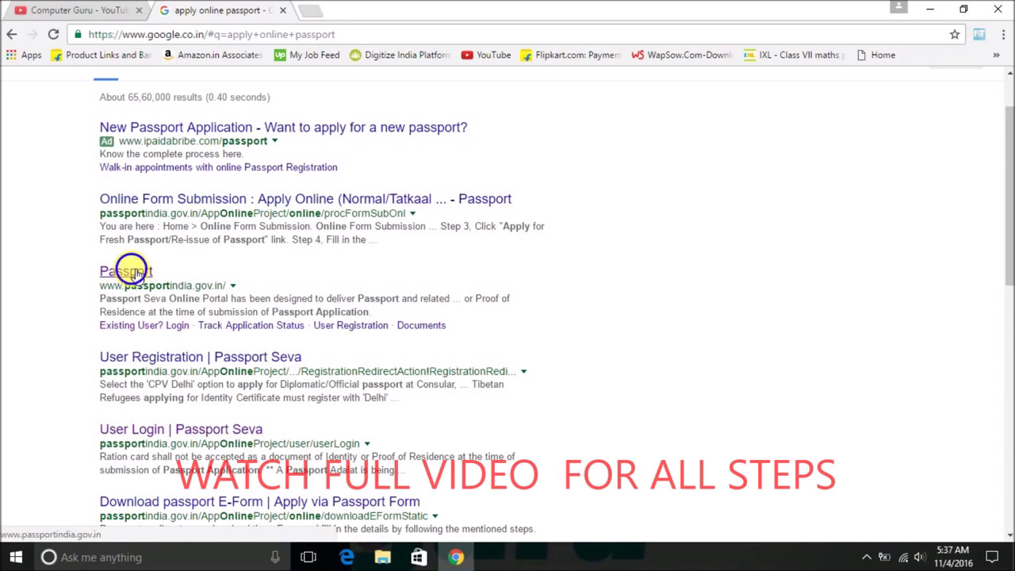
# Step: From Google results, open the Passport Seva portal in a new tab, then the User Login result
pyautogui.click(156, 281)
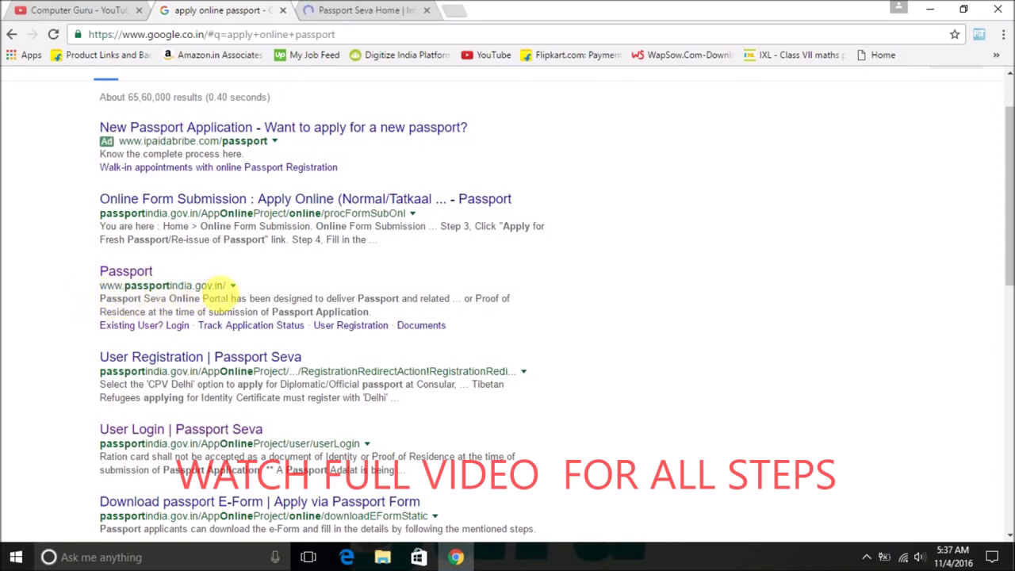
pyautogui.moveTo(94, 274); pyautogui.dragTo(190, 271)
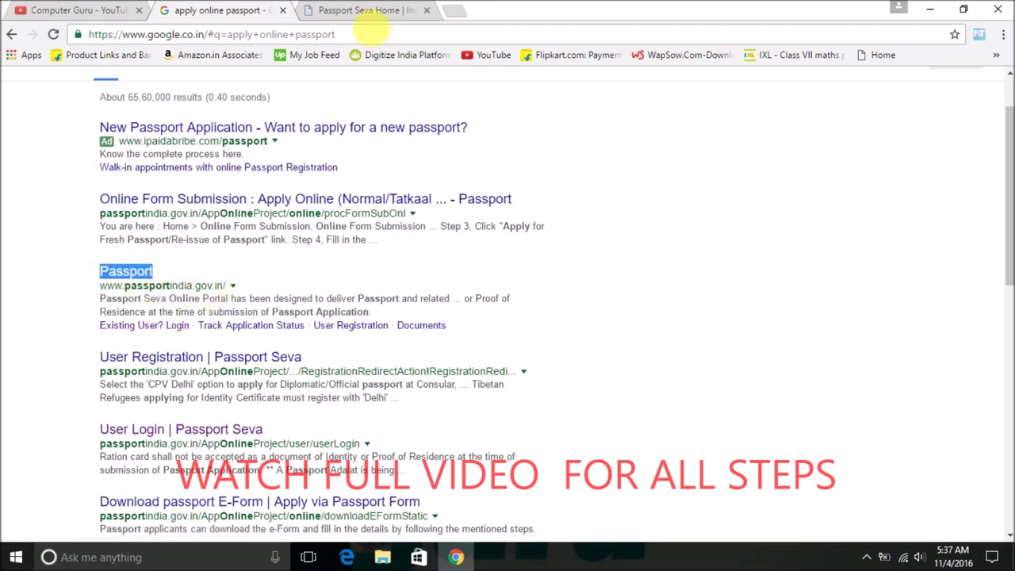
pyautogui.click(372, 11)
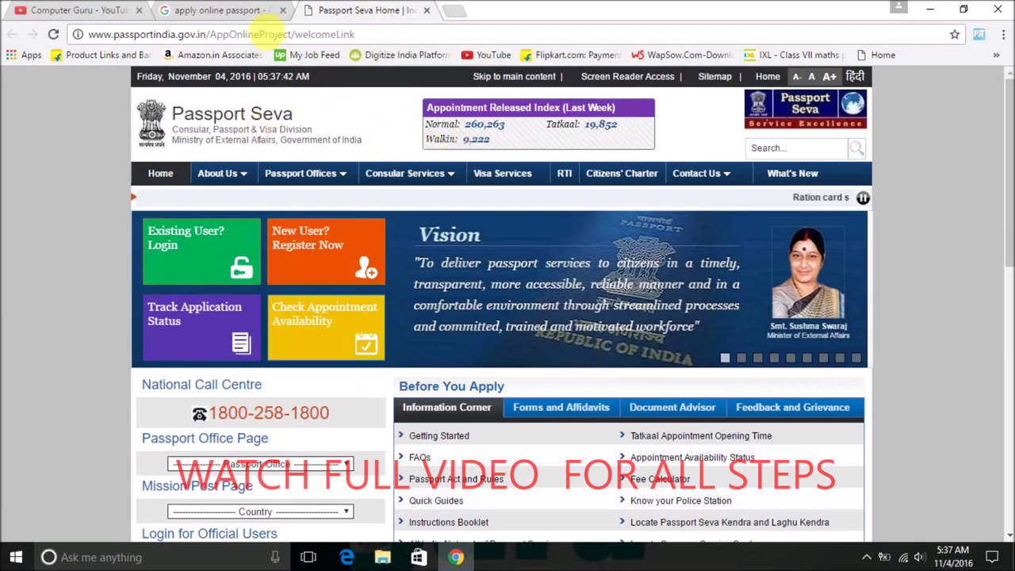
pyautogui.click(222, 10)
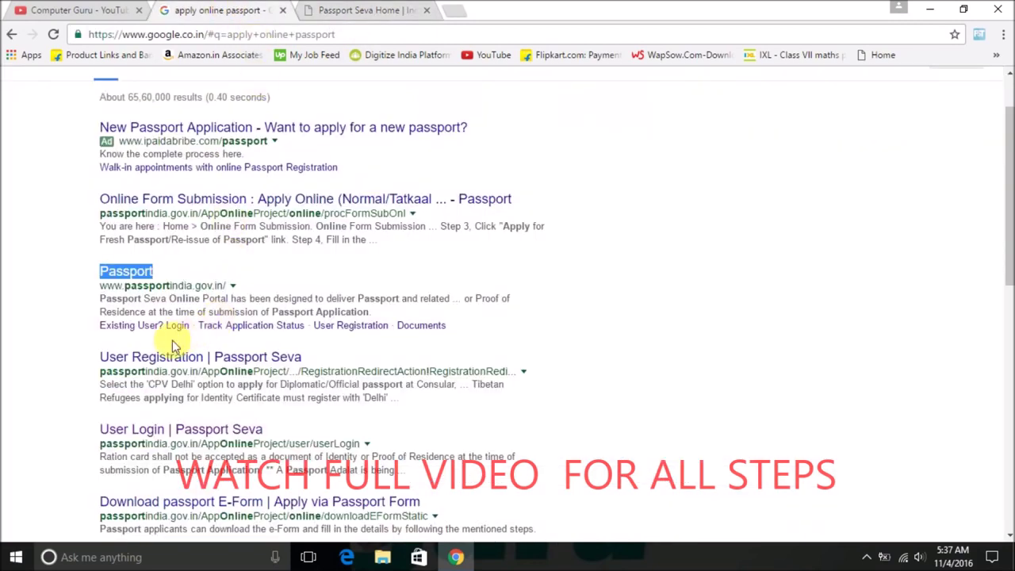
pyautogui.click(205, 436)
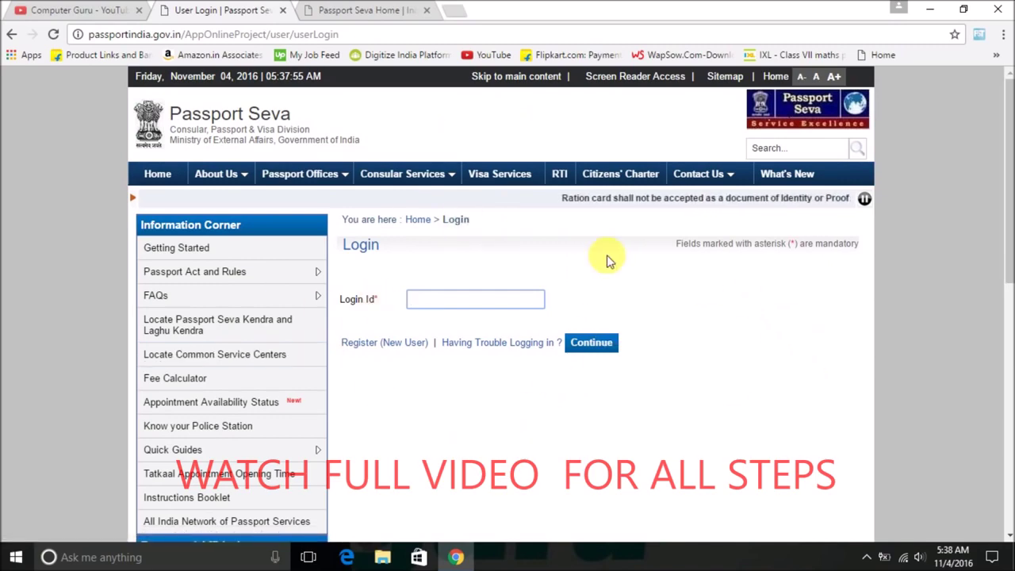
# Step: Check the login page, then start New User registration from the Passport Seva home page
pyautogui.click(386, 8)
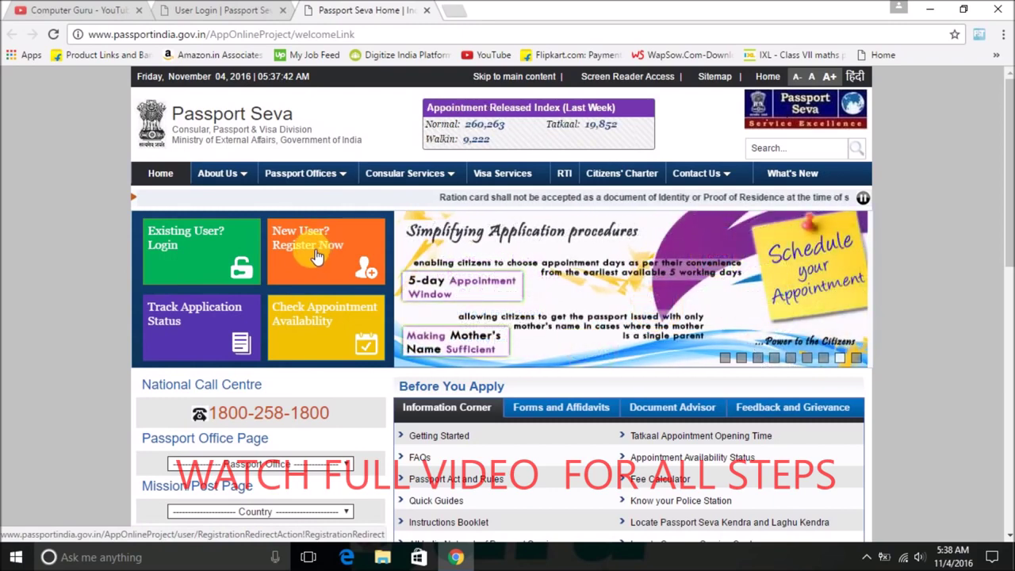
pyautogui.click(238, 10)
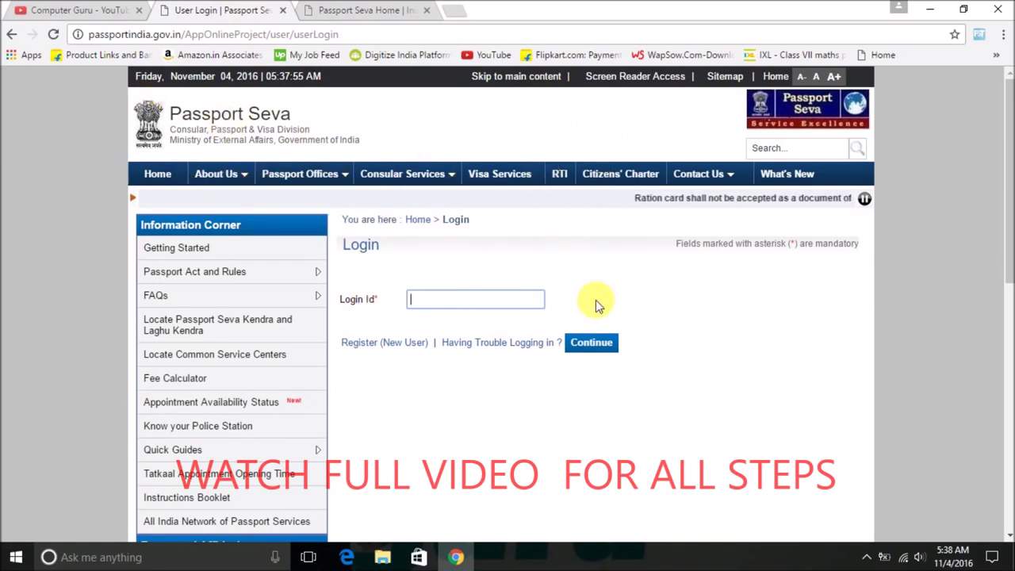
pyautogui.click(443, 303)
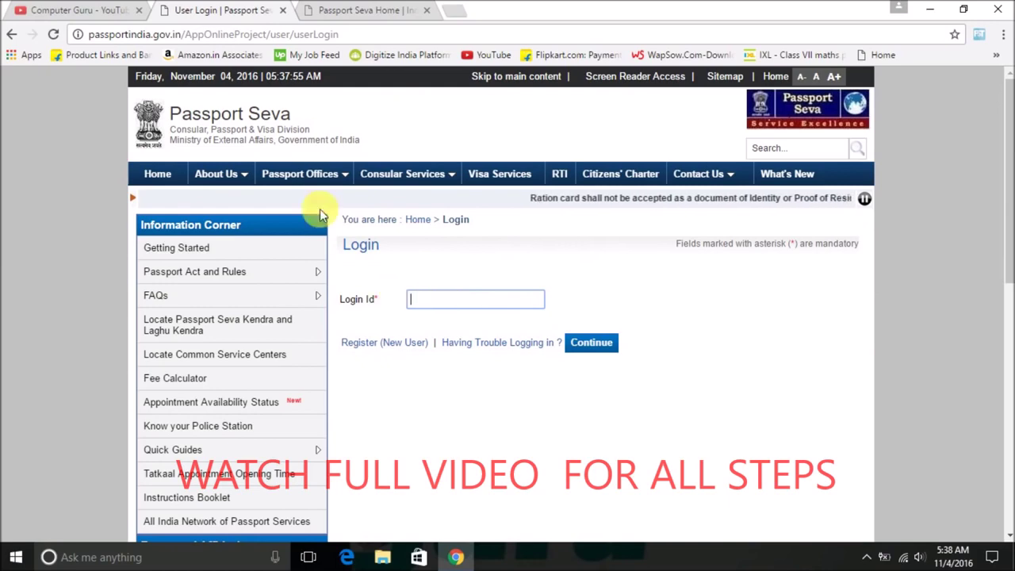
pyautogui.click(360, 11)
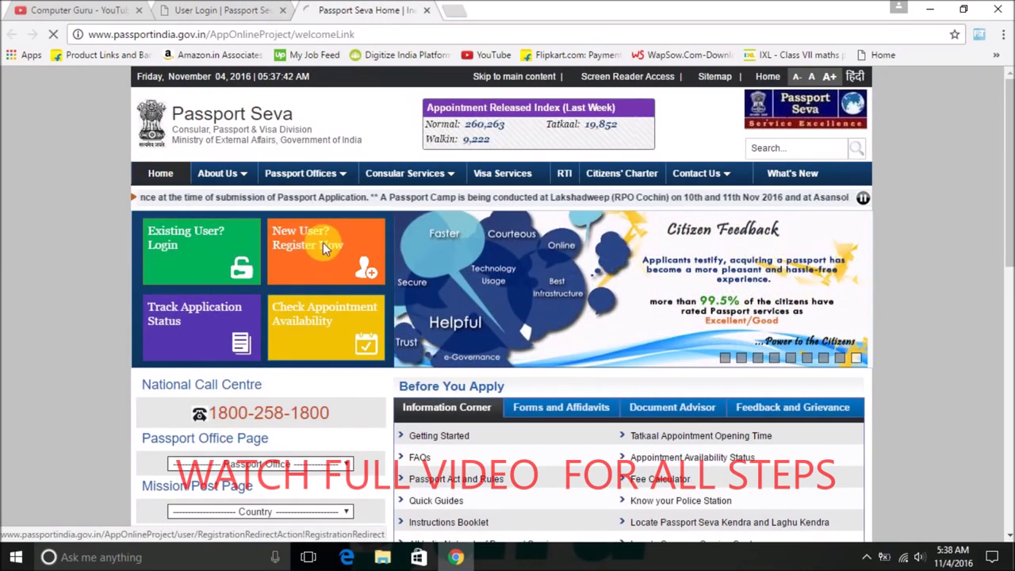
pyautogui.click(324, 246)
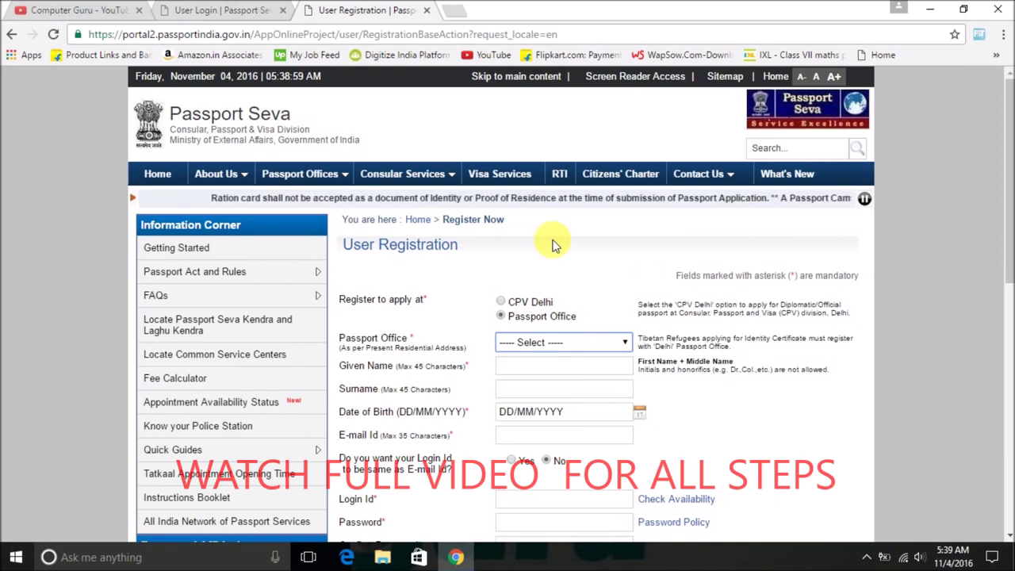
# Step: Choose Jalandhar as the Passport Office on the registration form
pyautogui.scroll(-1, 617, 250)
pyautogui.scroll(-2, 617, 250)
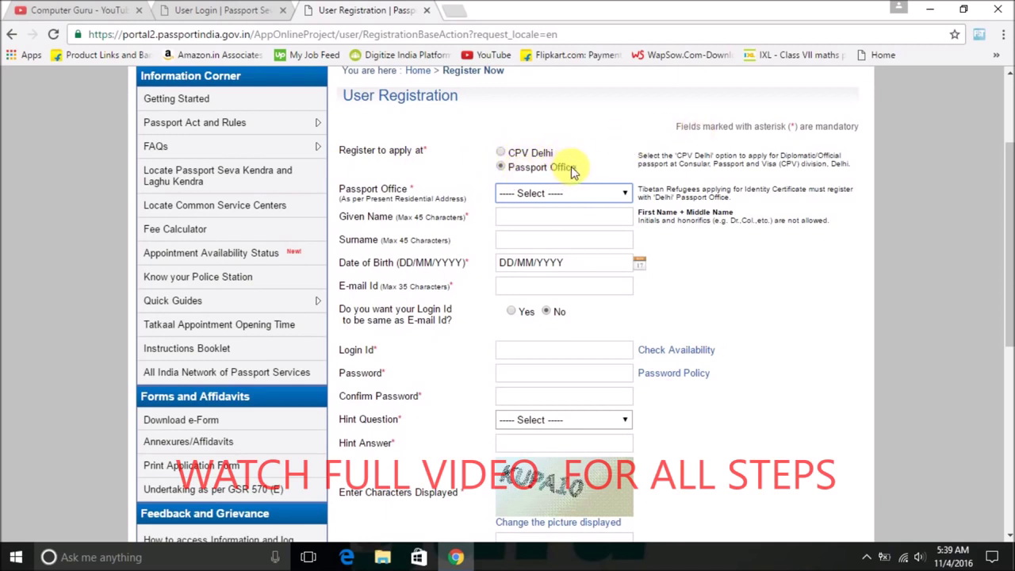
pyautogui.click(603, 195)
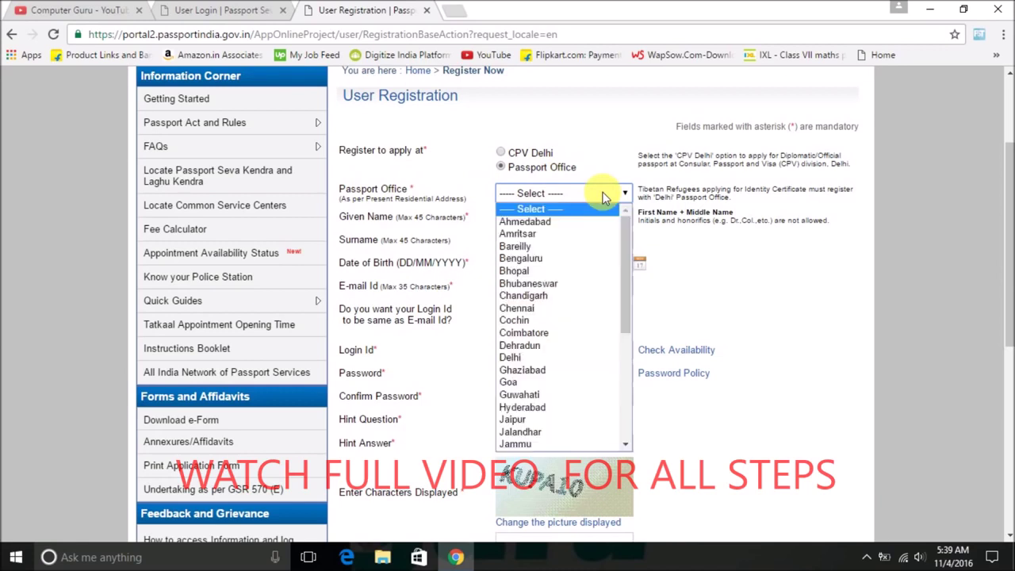
pyautogui.write('jal')
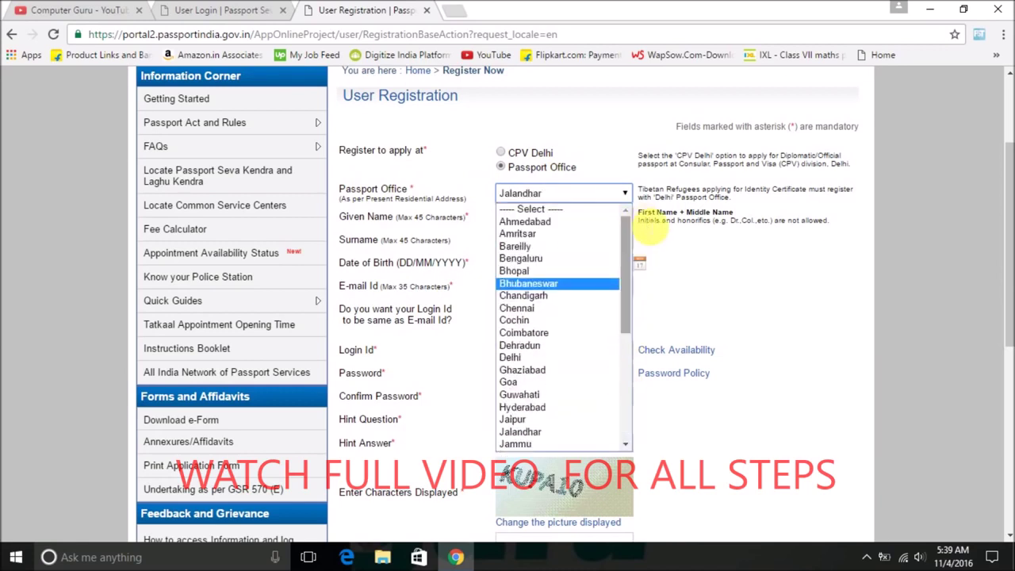
pyautogui.write('jal')
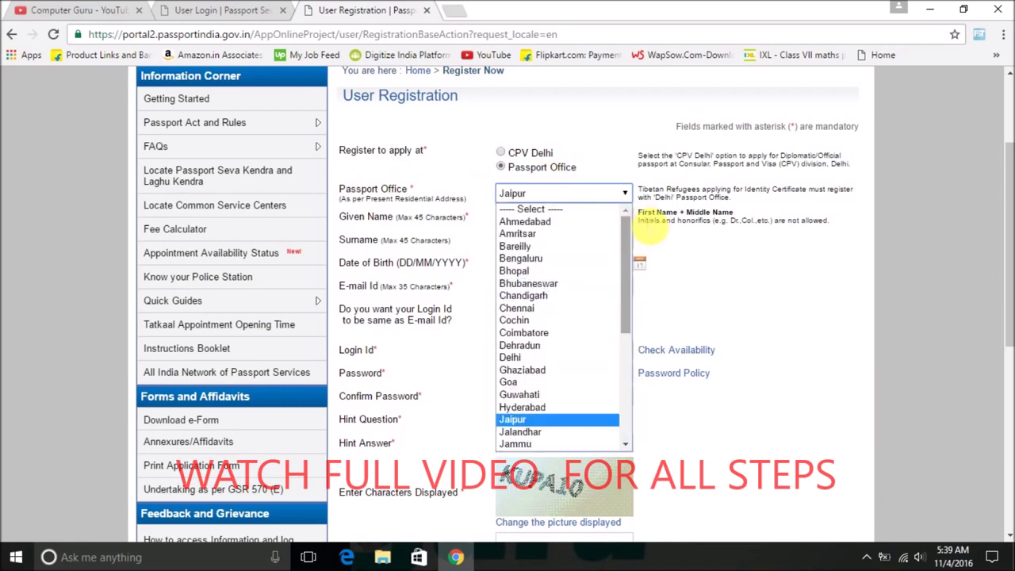
pyautogui.press('Return')
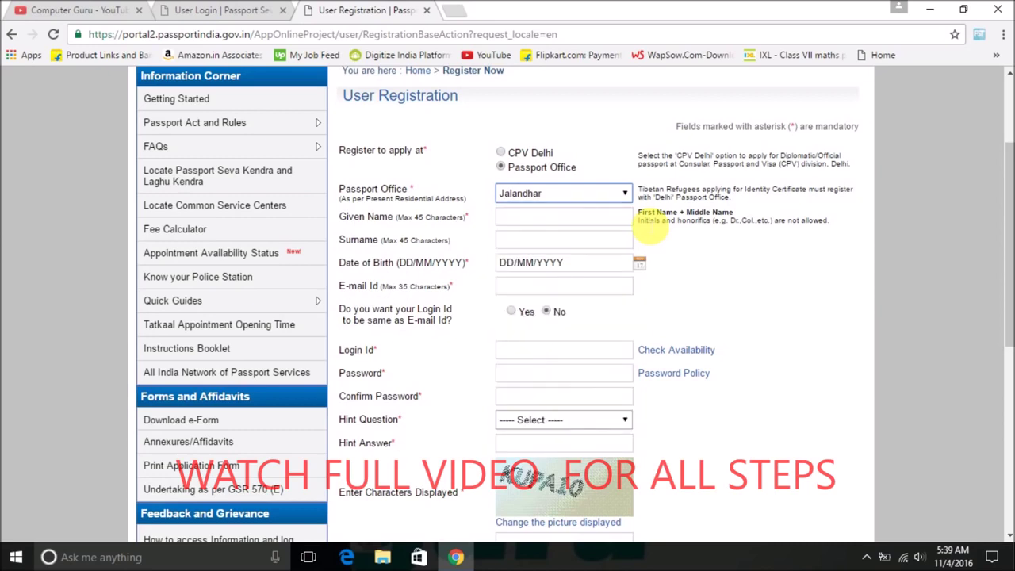
# Step: Enter the applicant's given name and surname
pyautogui.click(544, 225)
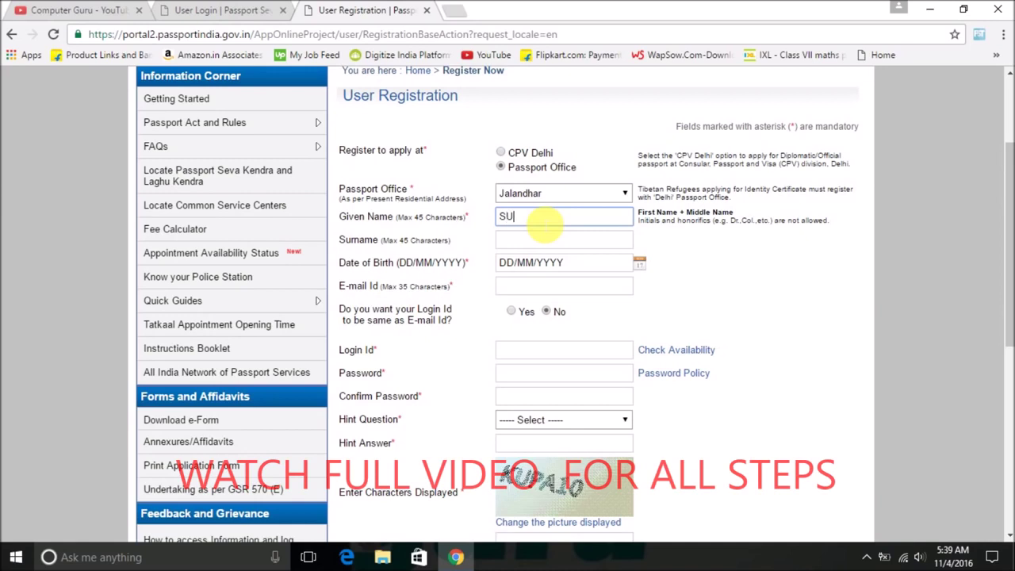
pyautogui.press('Tab')
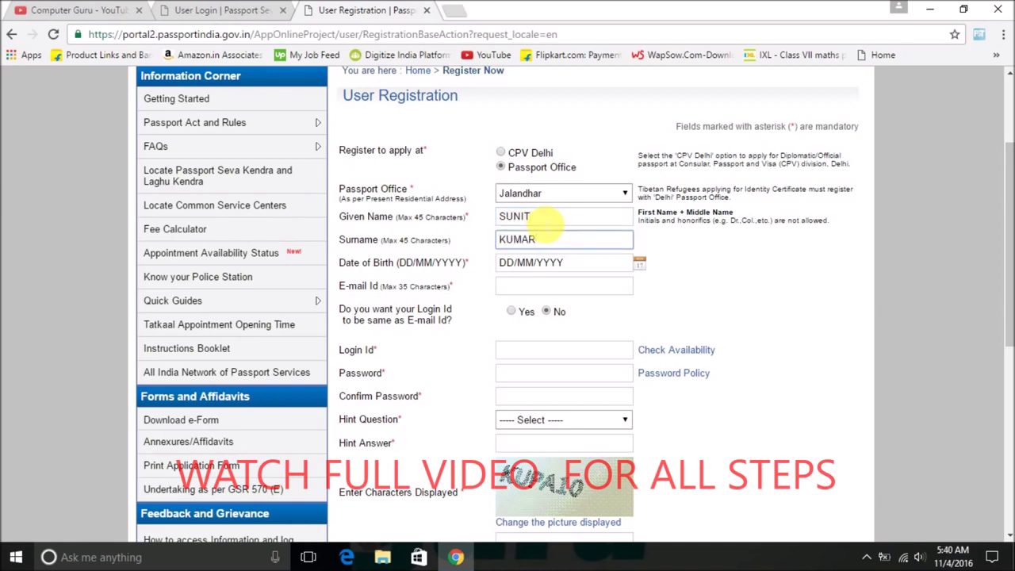
pyautogui.write('KUMAR')
pyautogui.click(640, 264)
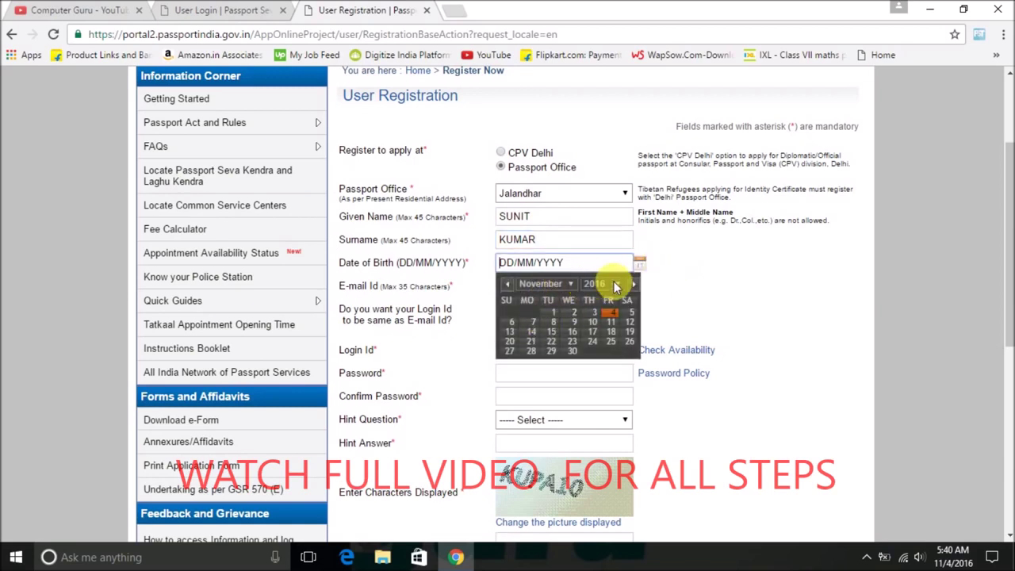
pyautogui.click(618, 285)
pyautogui.moveTo(616, 417); pyautogui.dragTo(622, 383)
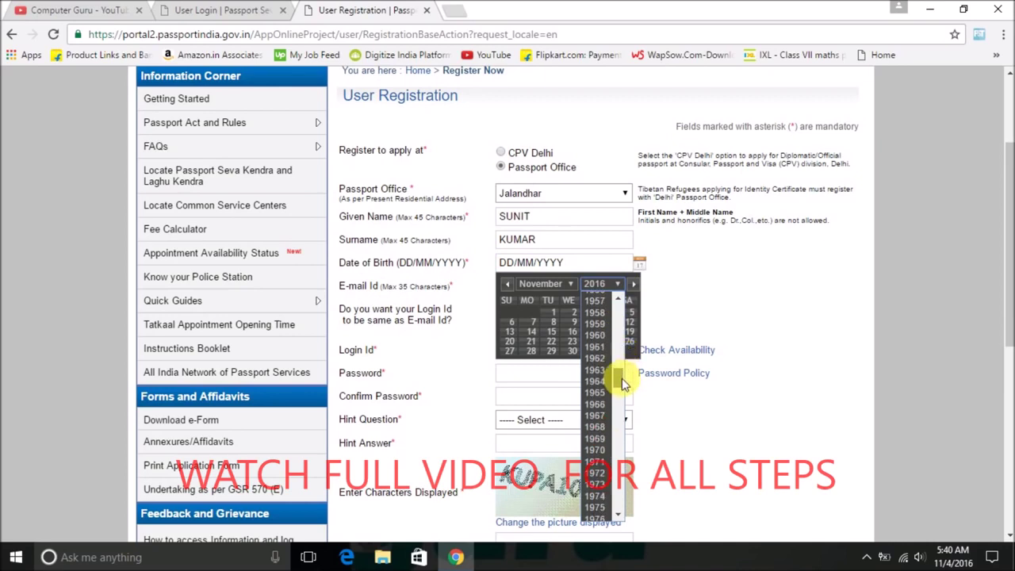
pyautogui.click(602, 517)
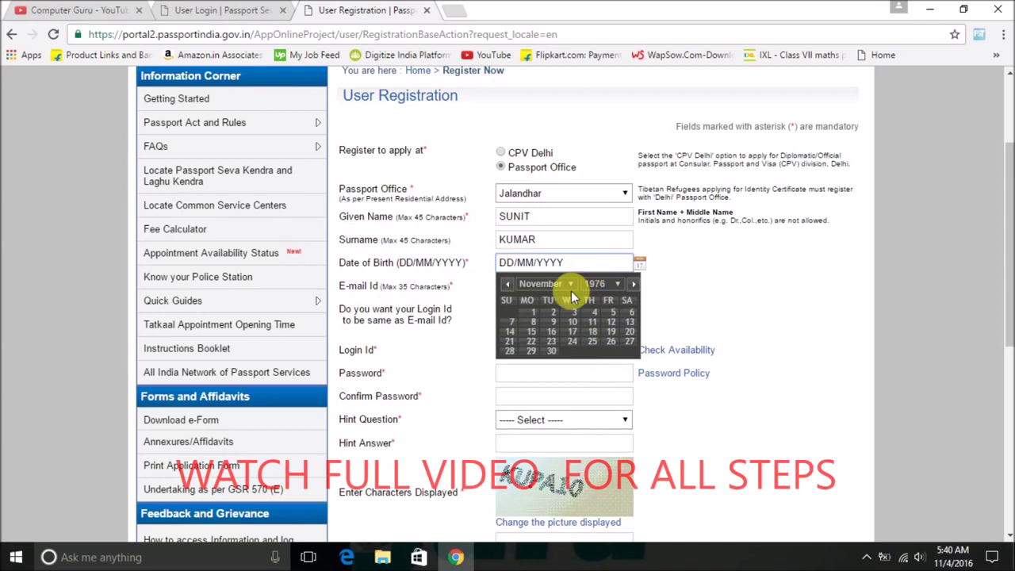
pyautogui.click(570, 285)
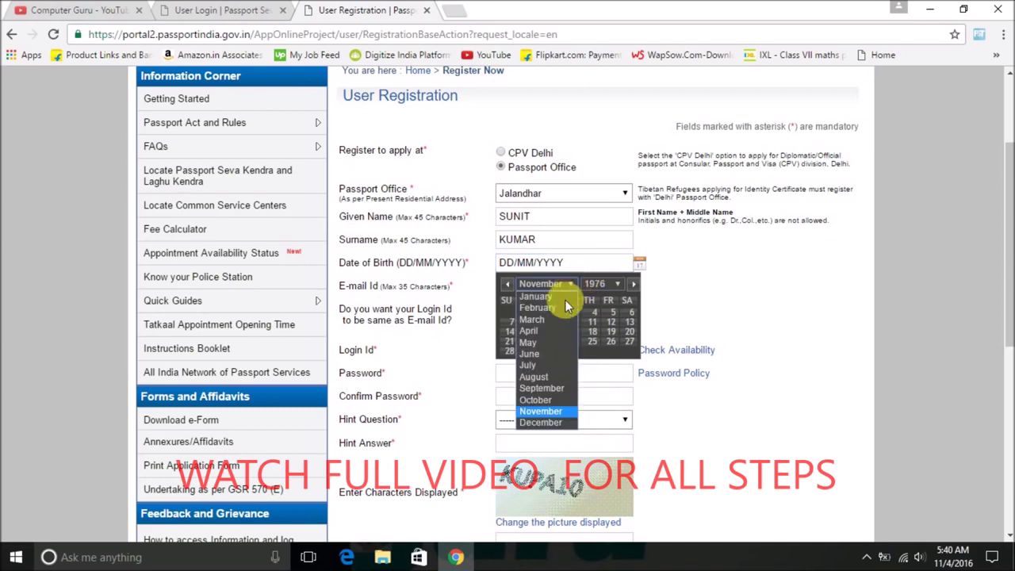
pyautogui.click(546, 342)
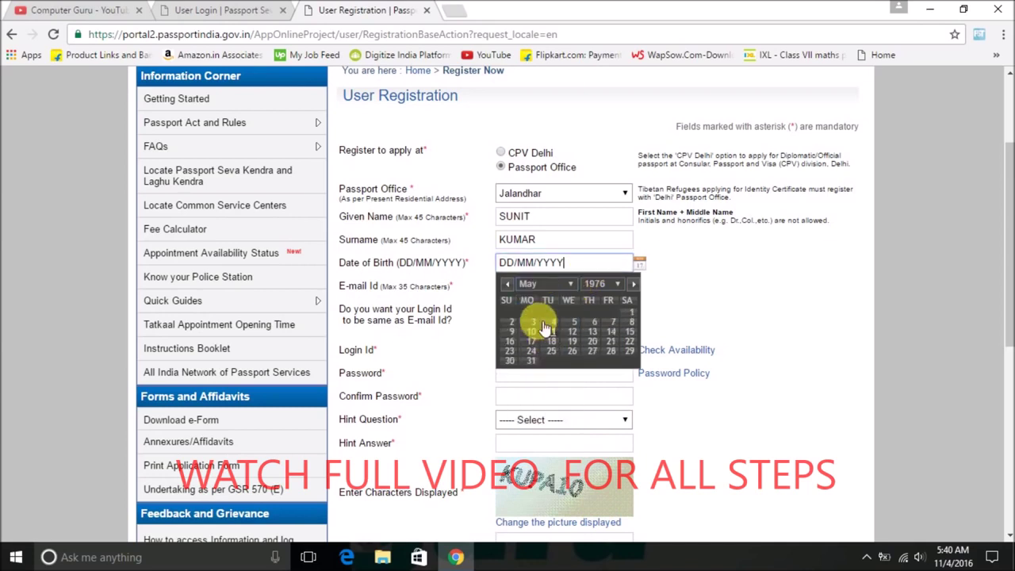
pyautogui.click(593, 334)
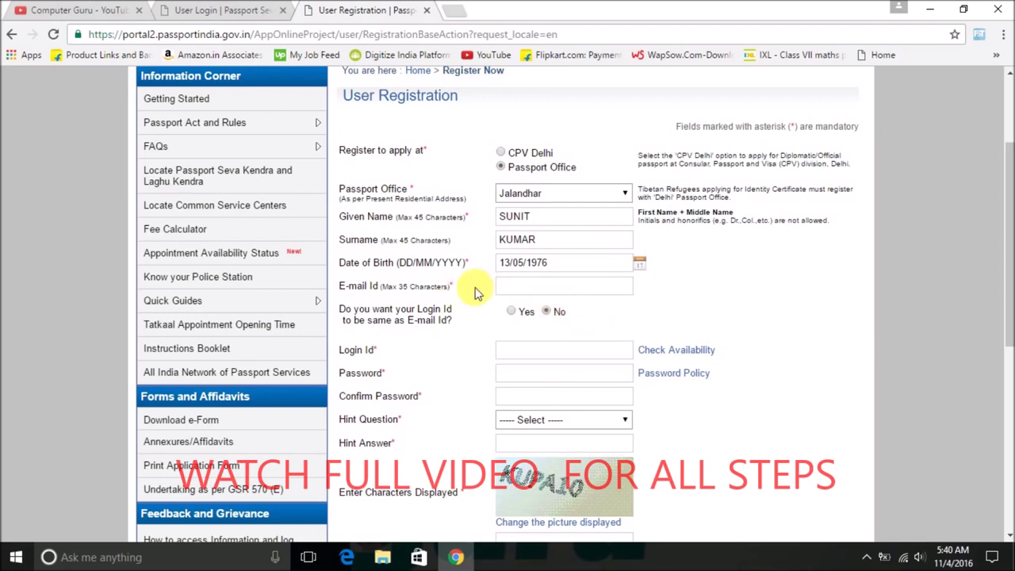
# Step: Fill in the applicant's e-mail address and reuse it as the Login Id
pyautogui.click(510, 286)
pyautogui.write('suni')
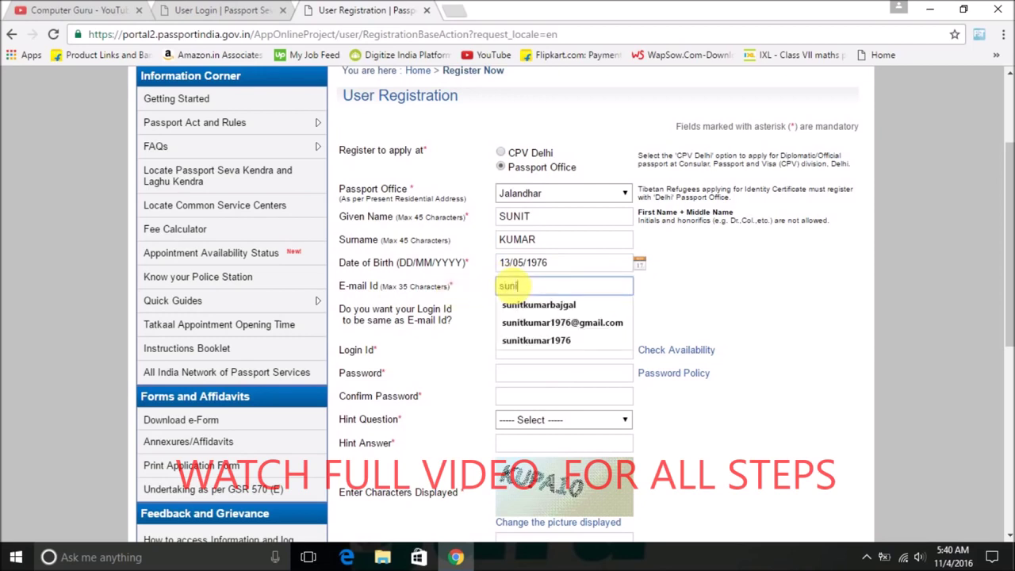
pyautogui.click(512, 322)
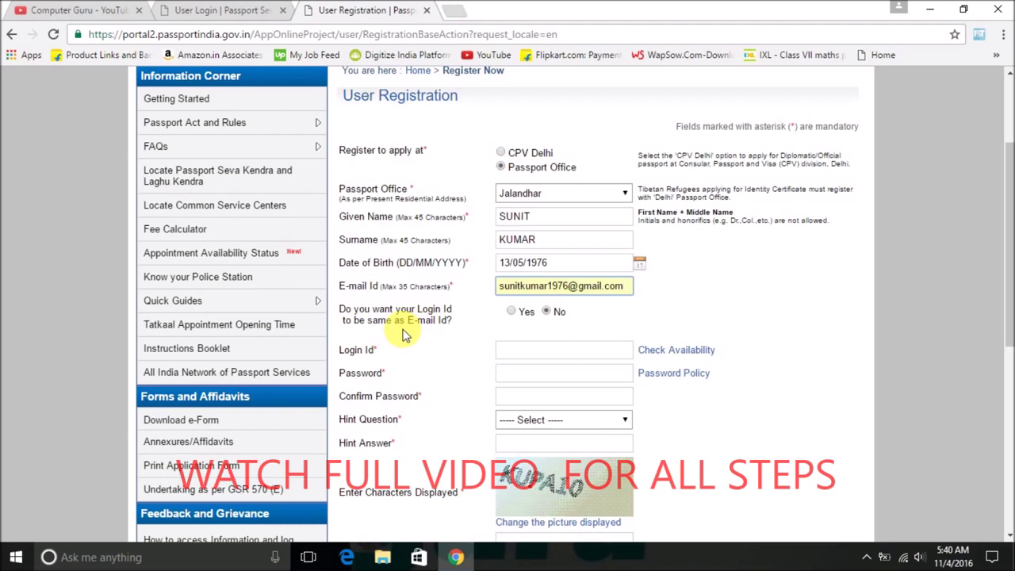
pyautogui.click(511, 312)
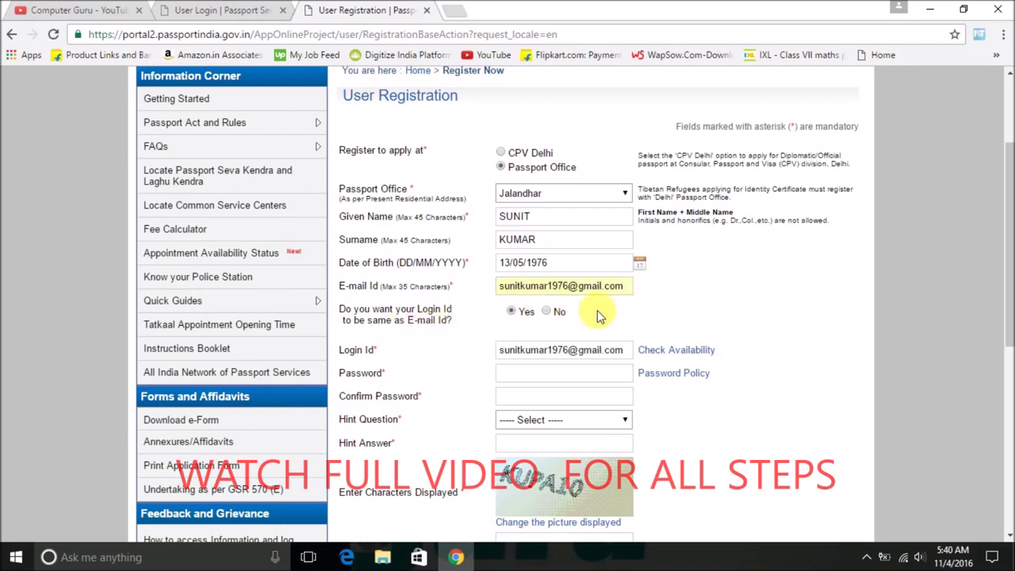
# Step: Enter the account password, retype it, and fill the Confirm Password field
pyautogui.scroll(-3, 648, 298)
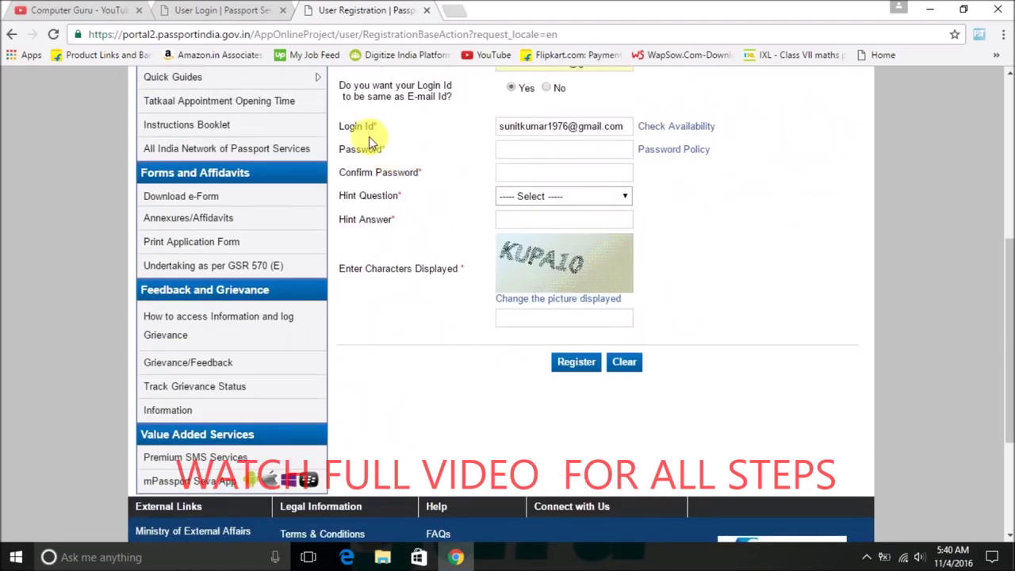
pyautogui.click(531, 151)
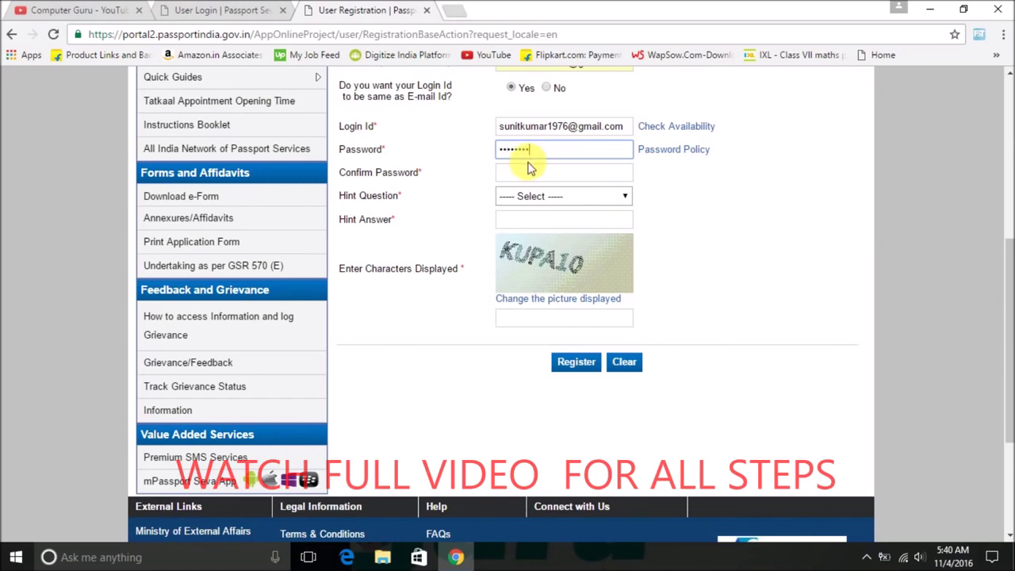
pyautogui.click(531, 172)
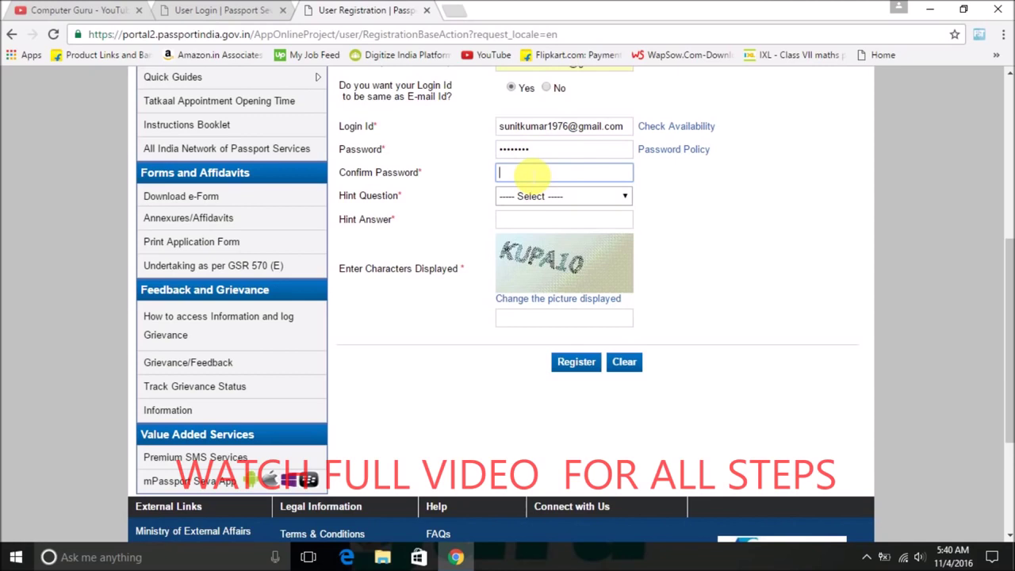
pyautogui.click(577, 149)
pyautogui.moveTo(578, 149); pyautogui.dragTo(482, 151)
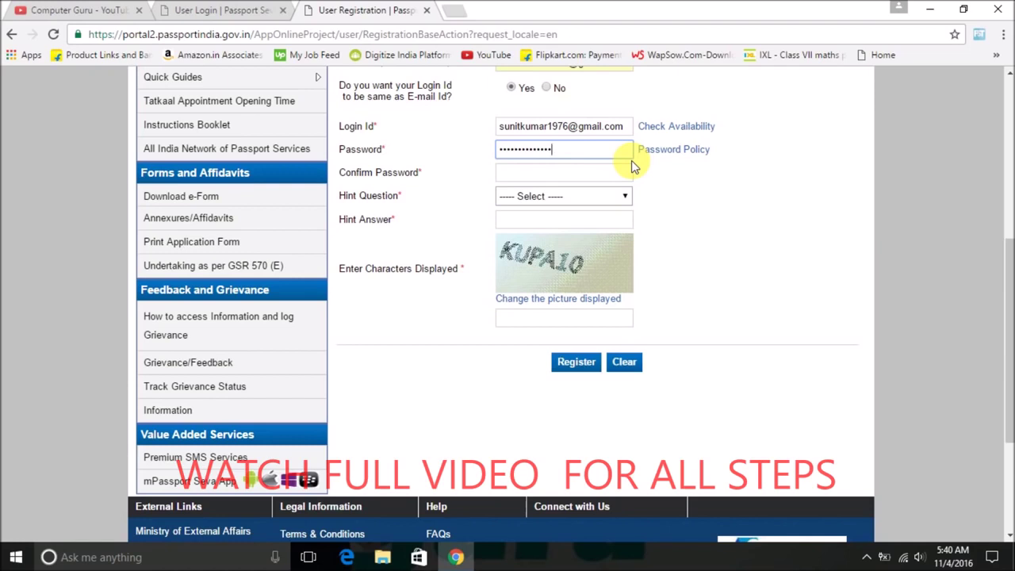
pyautogui.click(596, 179)
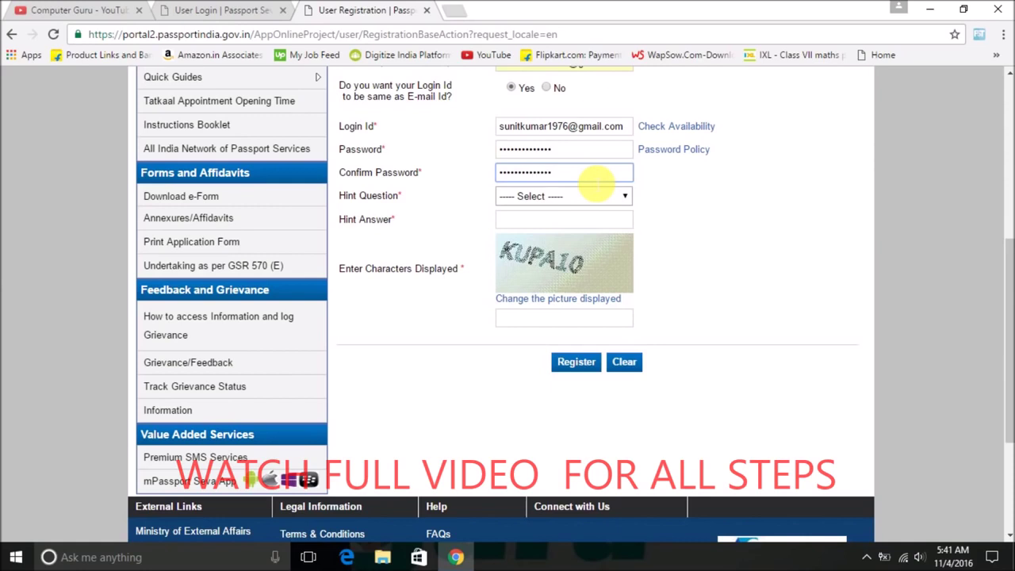
pyautogui.click(579, 176)
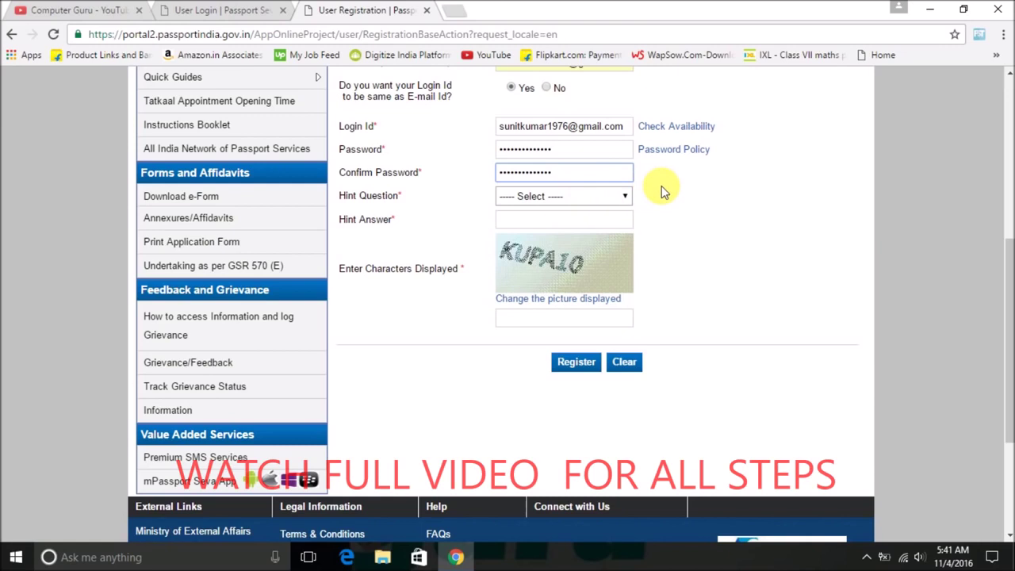
# Step: Choose Birth City as the hint question, give a hint answer, and enter the captcha characters
pyautogui.click(567, 201)
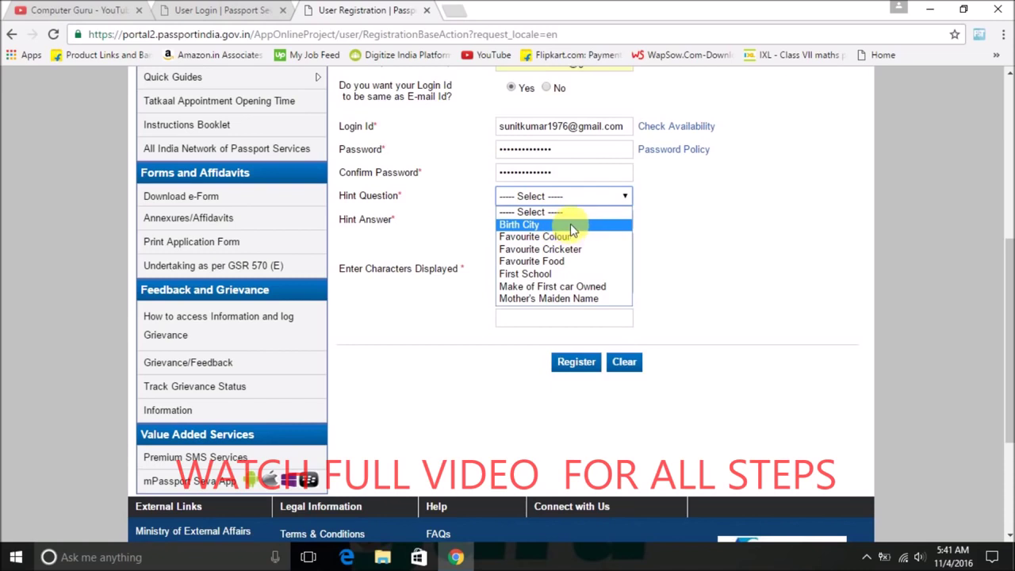
pyautogui.click(570, 224)
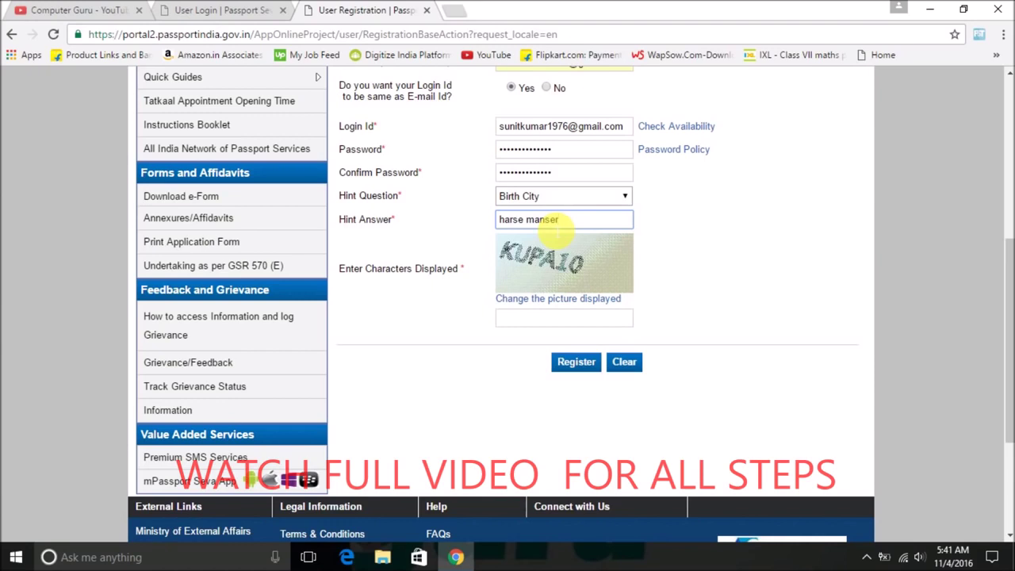
pyautogui.click(559, 318)
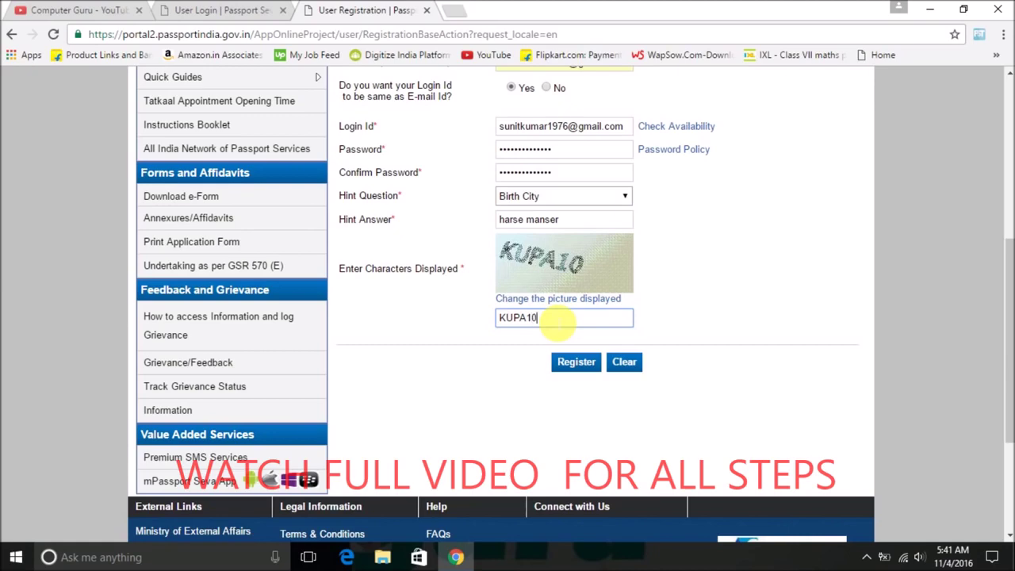
pyautogui.scroll(4, 465, 369)
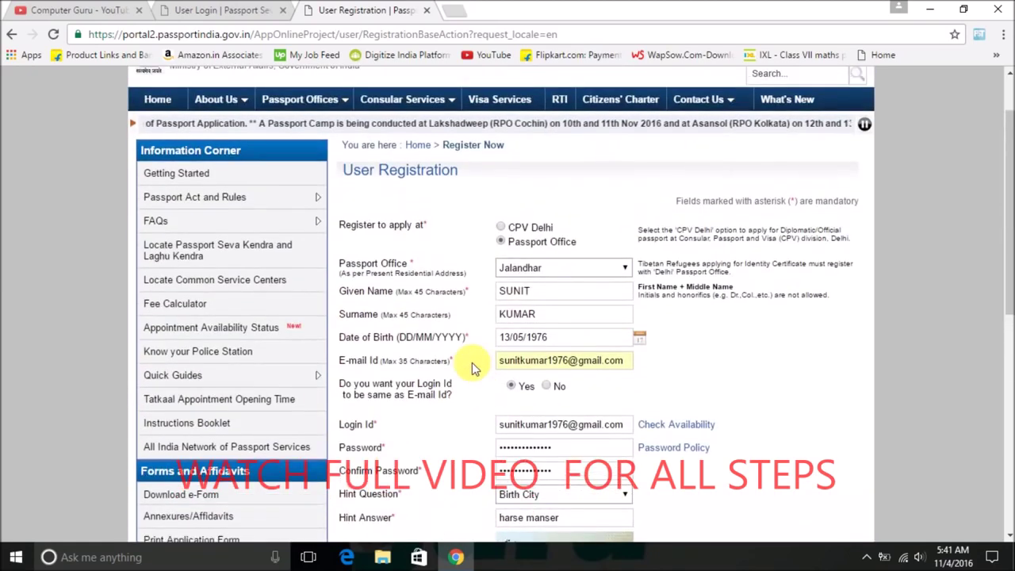
pyautogui.scroll(-3, 452, 246)
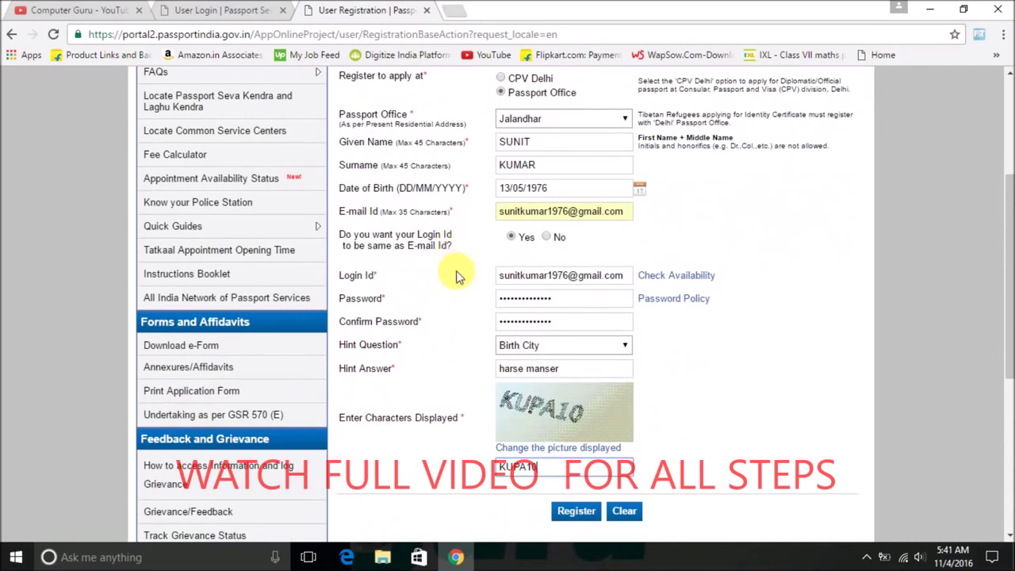
pyautogui.scroll(-1, 458, 309)
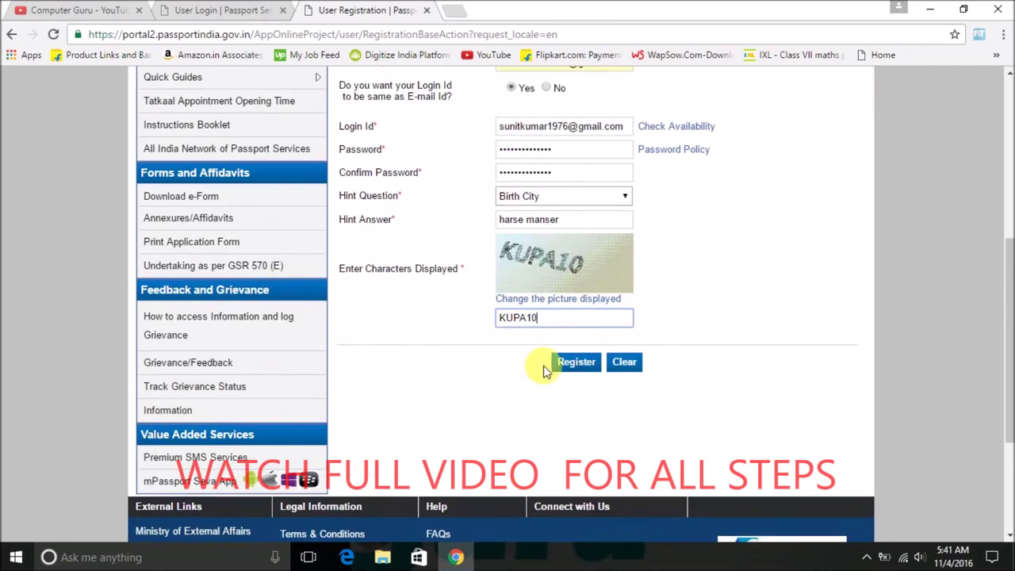
# Step: Submit the registration, note the activation link valid till 11/11/2016, and open a new tab
pyautogui.click(571, 366)
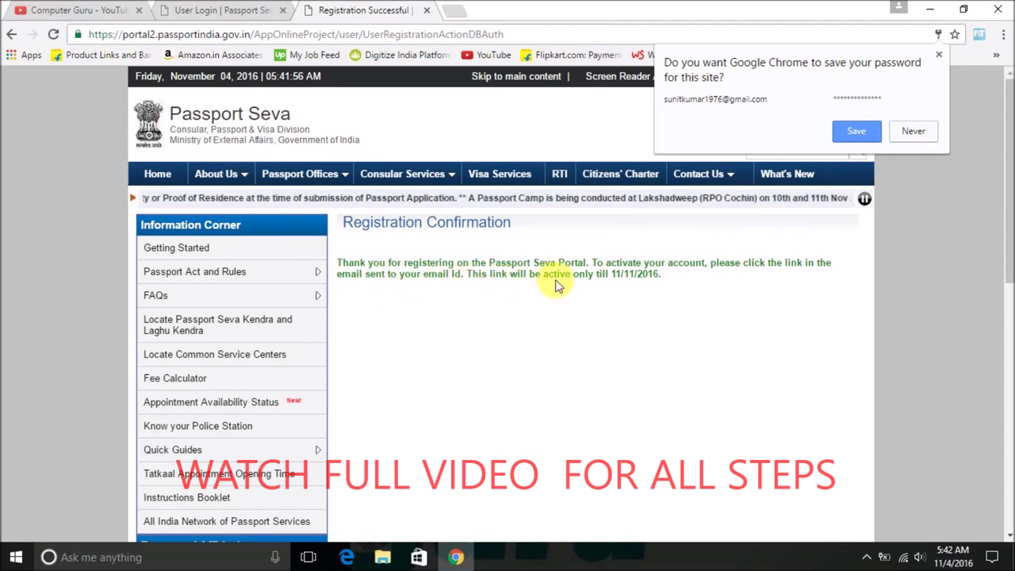
pyautogui.moveTo(611, 275); pyautogui.dragTo(662, 278)
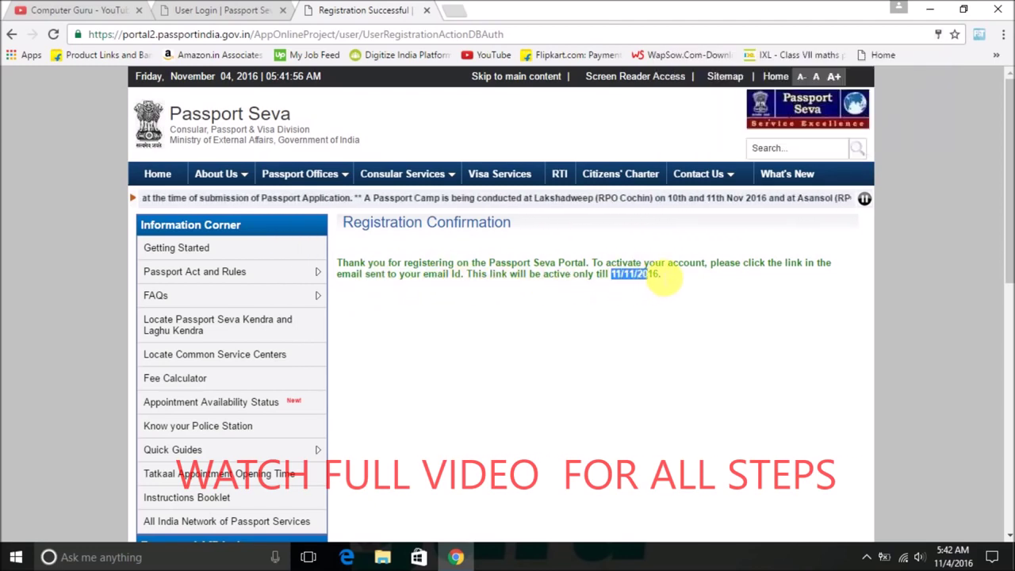
pyautogui.click(639, 313)
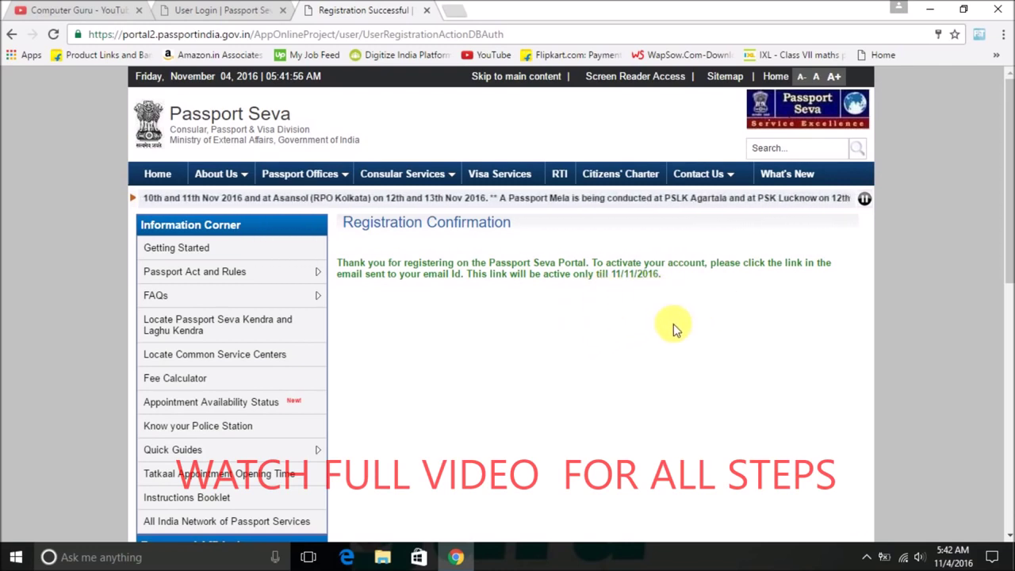
pyautogui.click(458, 14)
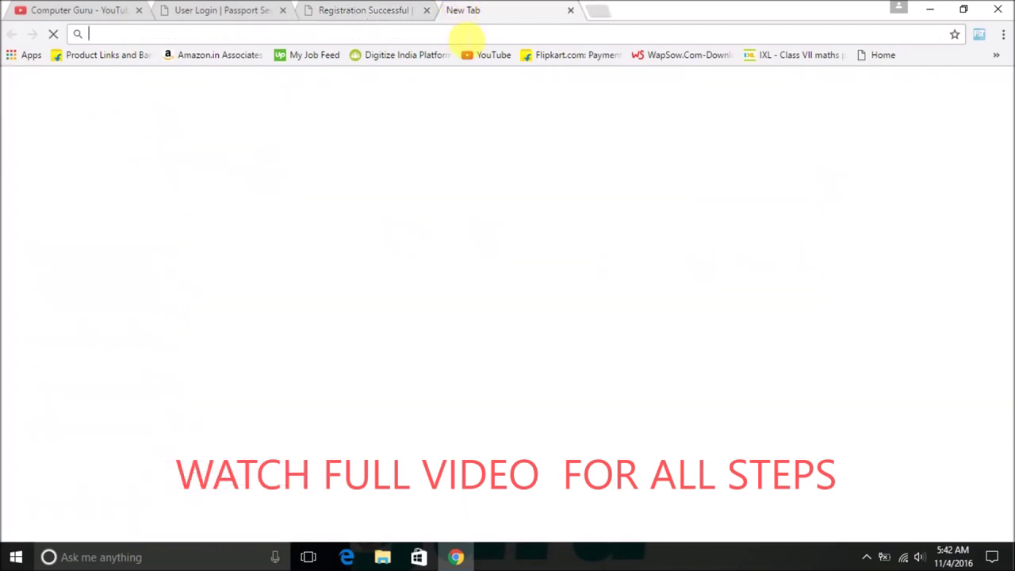
# Step: Load the Google homepage in the new tab alongside the Passport Seva confirmation
pyautogui.write('google.co.in')
pyautogui.press('Return')
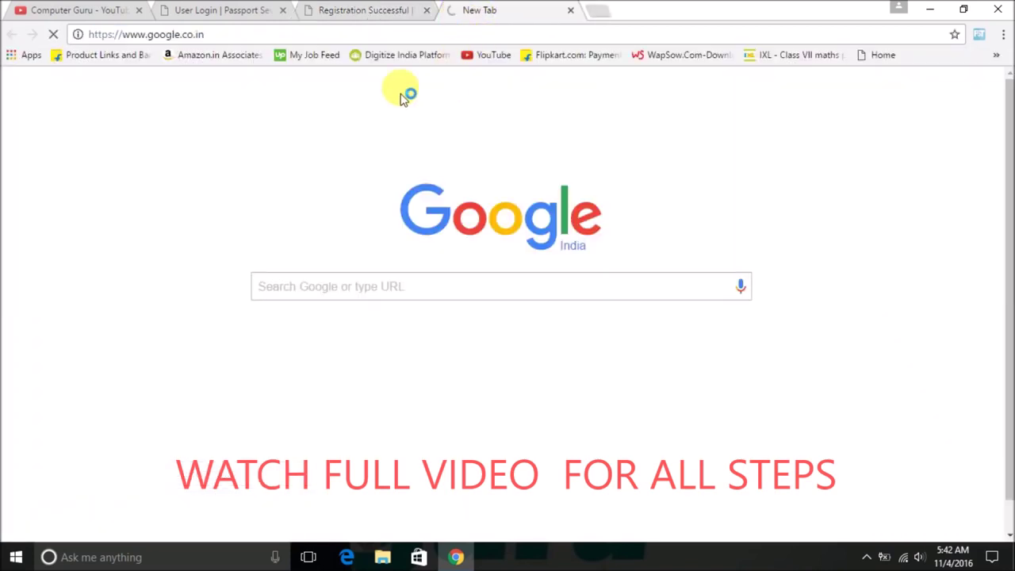
pyautogui.click(367, 11)
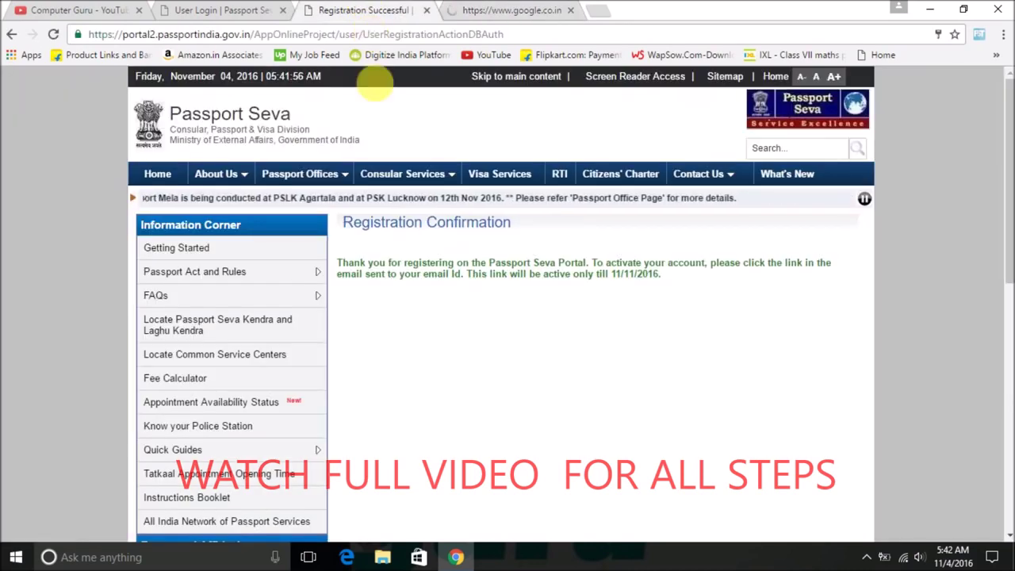
pyautogui.click(510, 19)
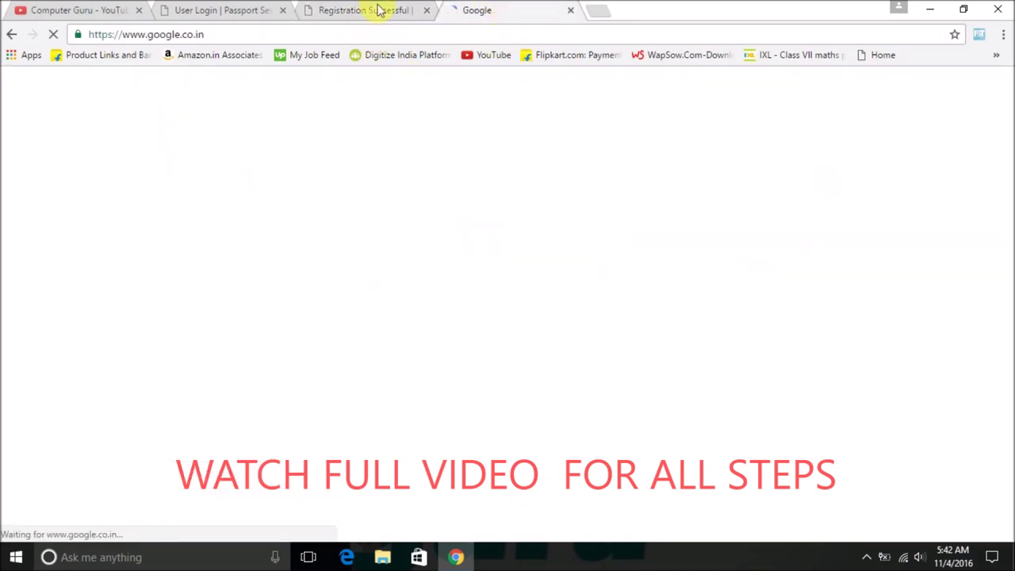
pyautogui.click(380, 16)
pyautogui.click(524, 13)
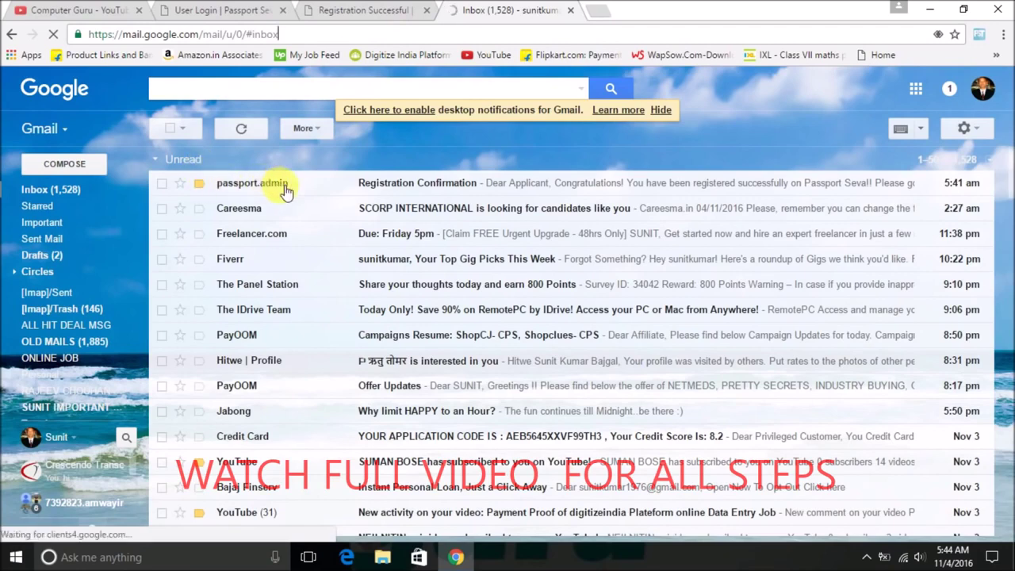
# Step: Open the Passport Seva Registration Confirmation email in Gmail and scroll to the activation link
pyautogui.click(411, 190)
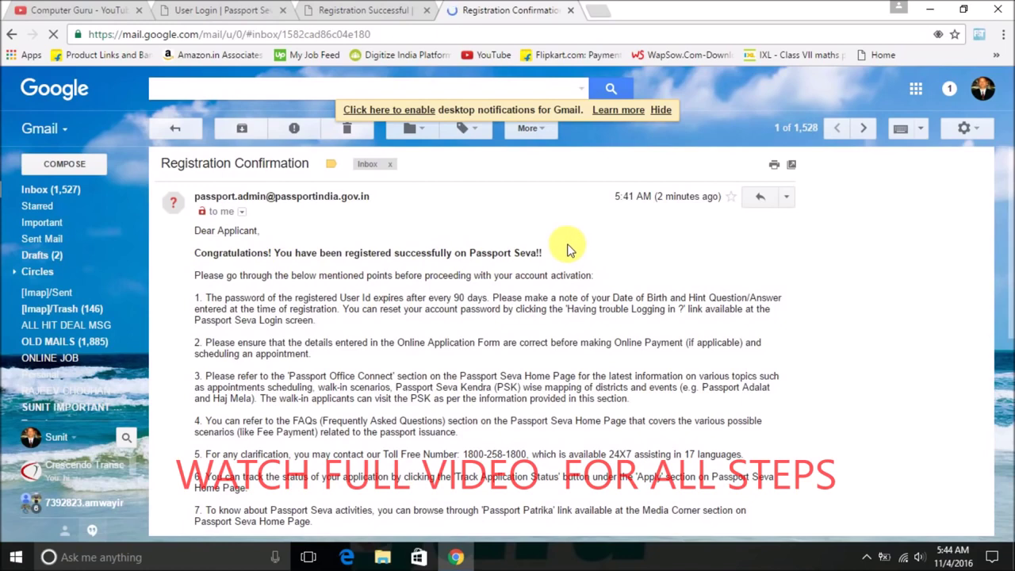
pyautogui.scroll(-2, 567, 249)
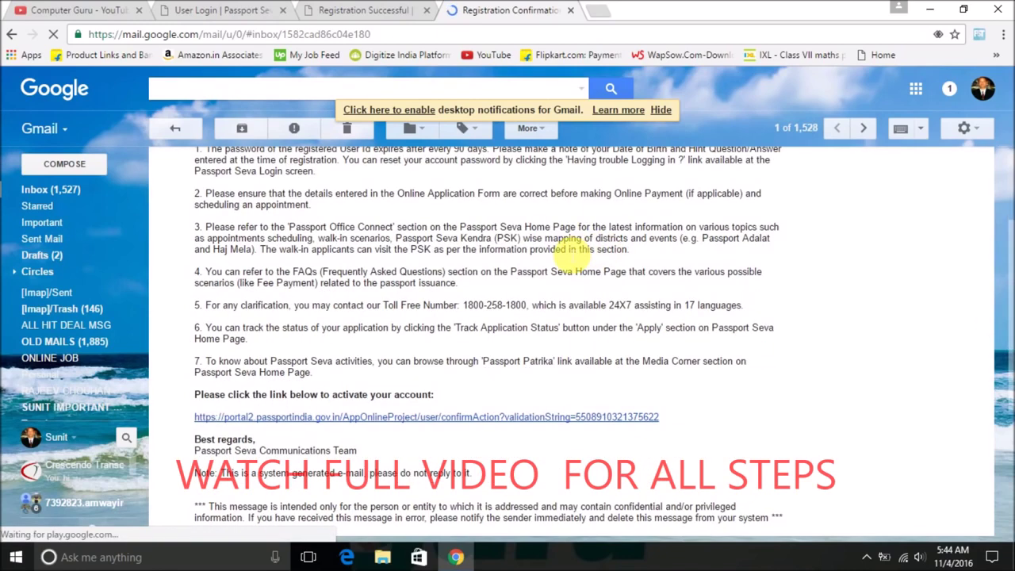
pyautogui.scroll(-1, 566, 323)
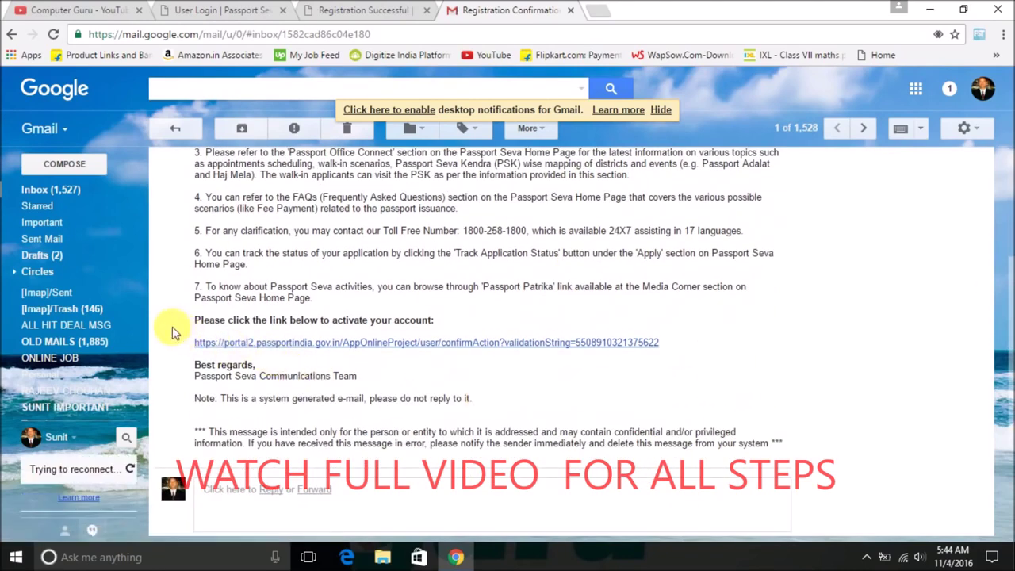
# Step: Follow the activation link and submit the registered e-mail address as the User Id
pyautogui.click(366, 350)
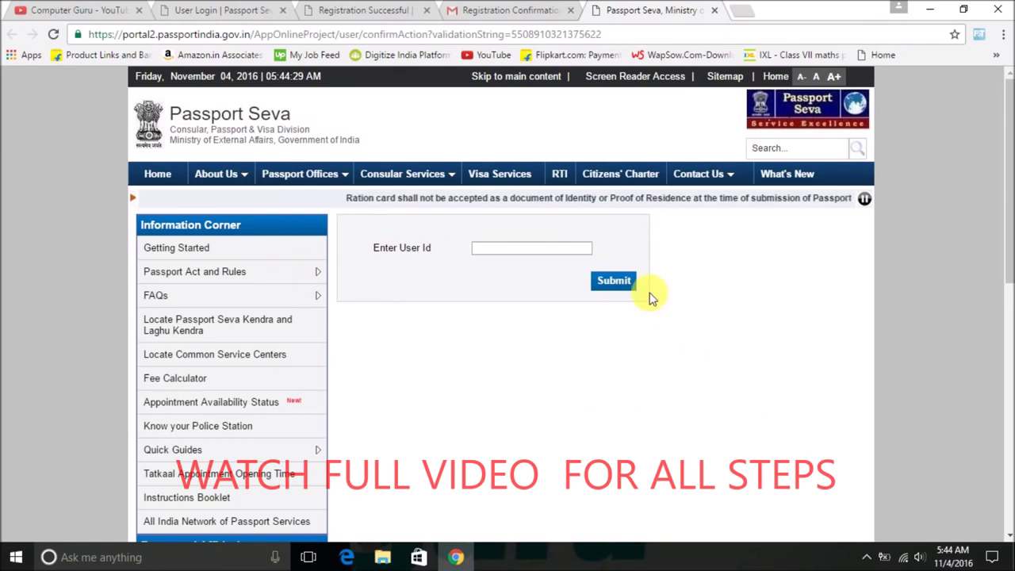
pyautogui.click(496, 252)
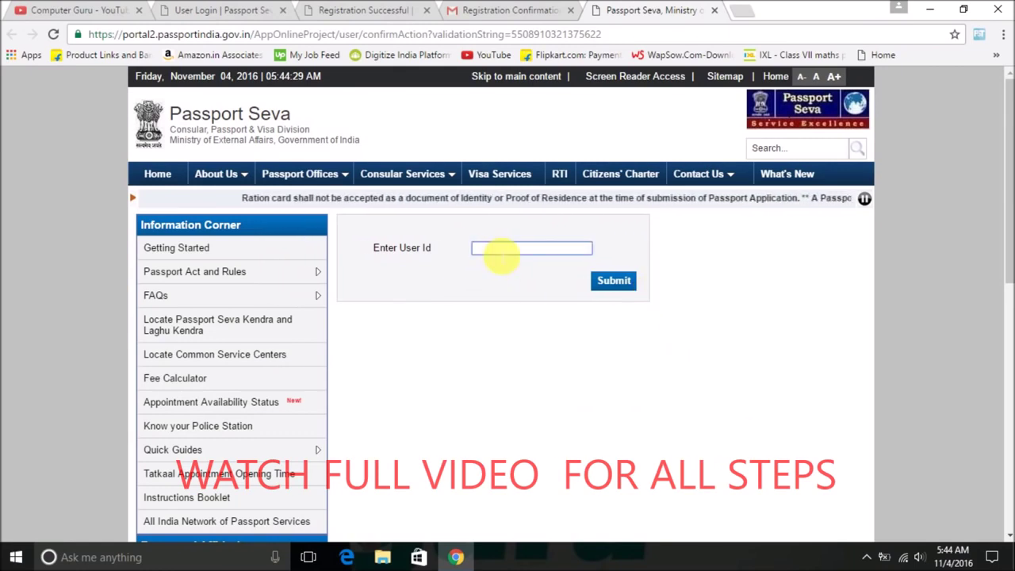
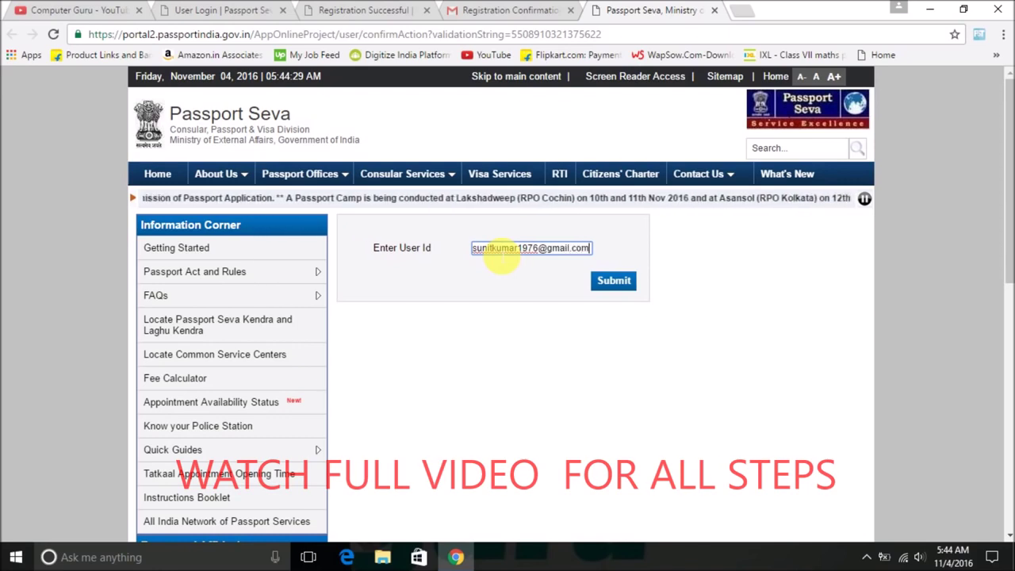
pyautogui.click(614, 281)
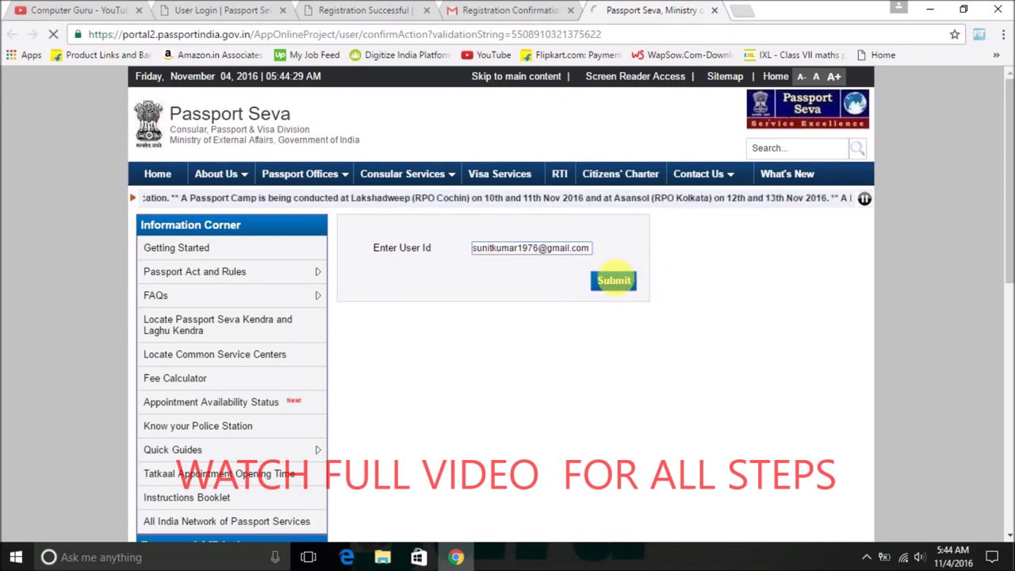